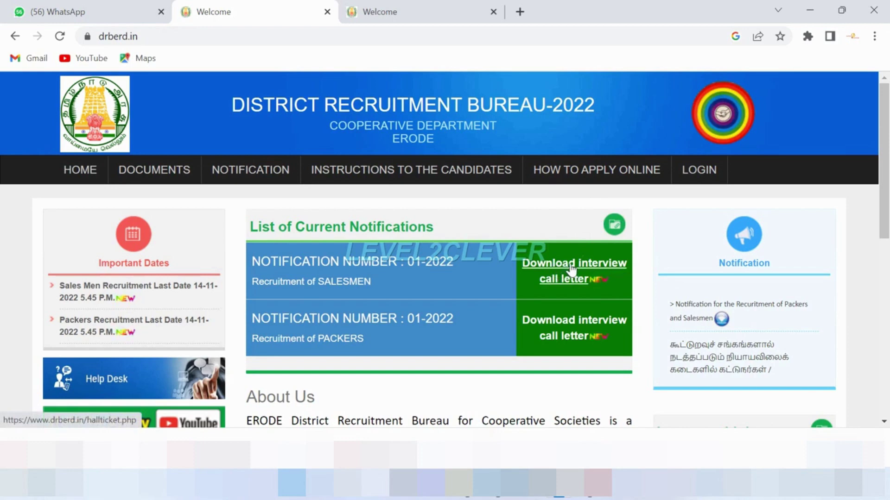
Choose the 'Download interview call letter' link for the Salesmen post.
click(572, 270)
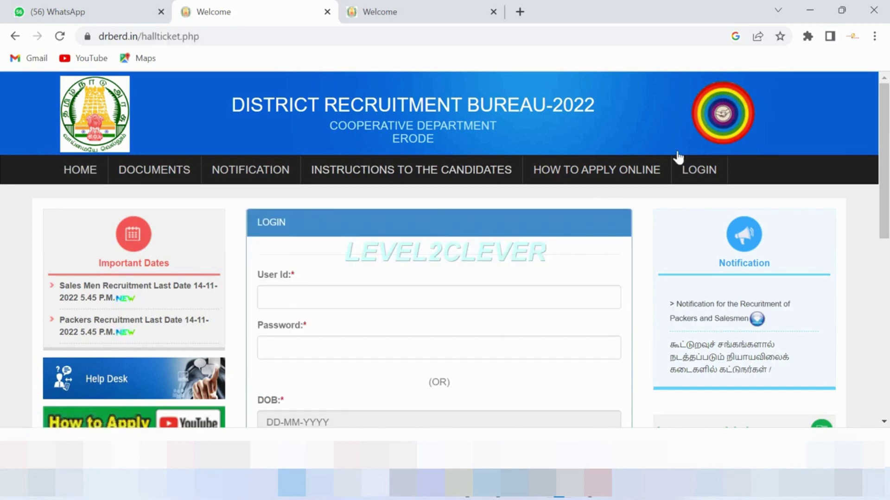
scroll(284, 286, down, 1)
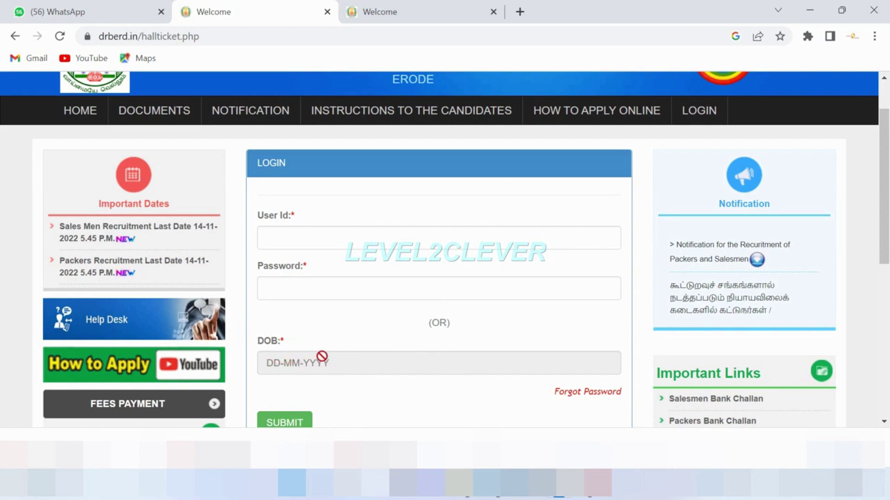
Switch to the logged-in candidate dashboard tab to reach the hall ticket download.
click(422, 8)
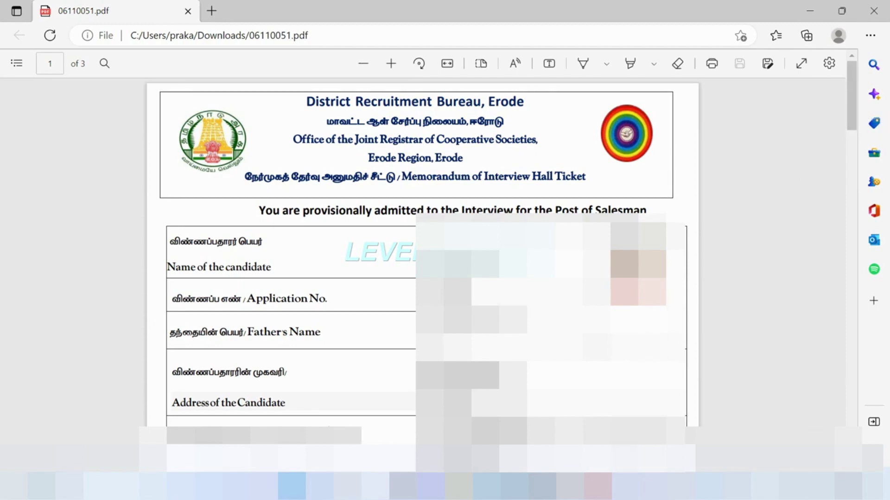
Scroll the hall ticket PDF down to the Interview Centre, date and time rows.
click(853, 113)
scroll(855, 87, down, 5)
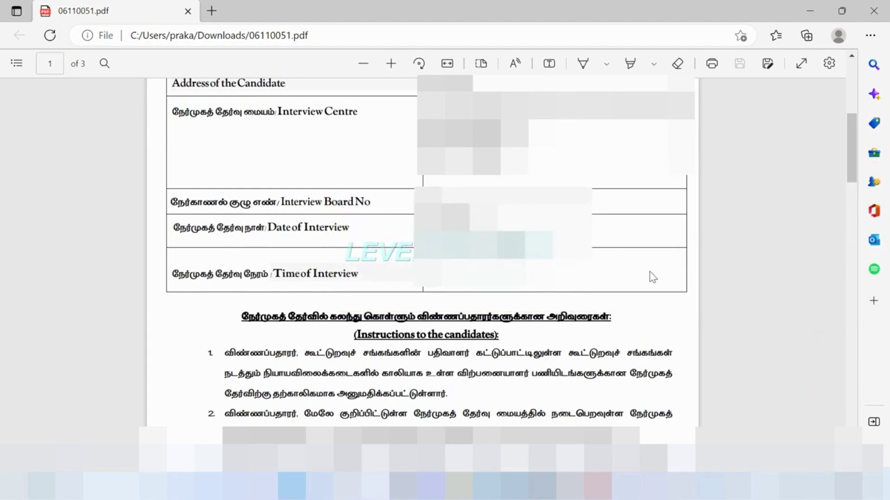
Scroll the PDF onto page 2 where item 4 and the SSLC Mark Sheet bullet begin.
click(851, 155)
drag(850, 155, 850, 190)
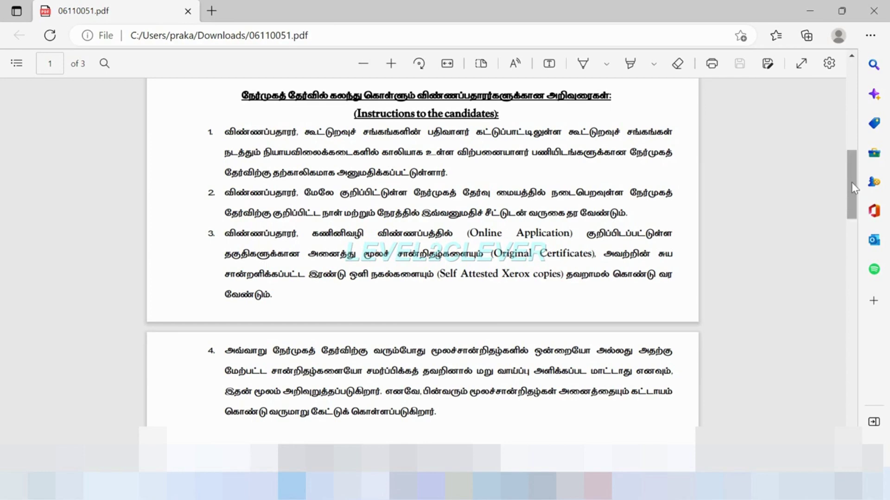
drag(855, 188, 858, 195)
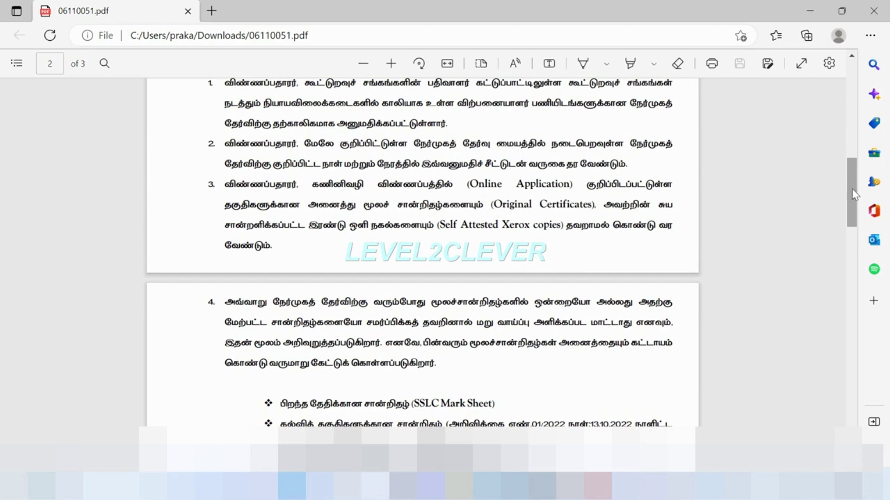
drag(851, 188, 862, 208)
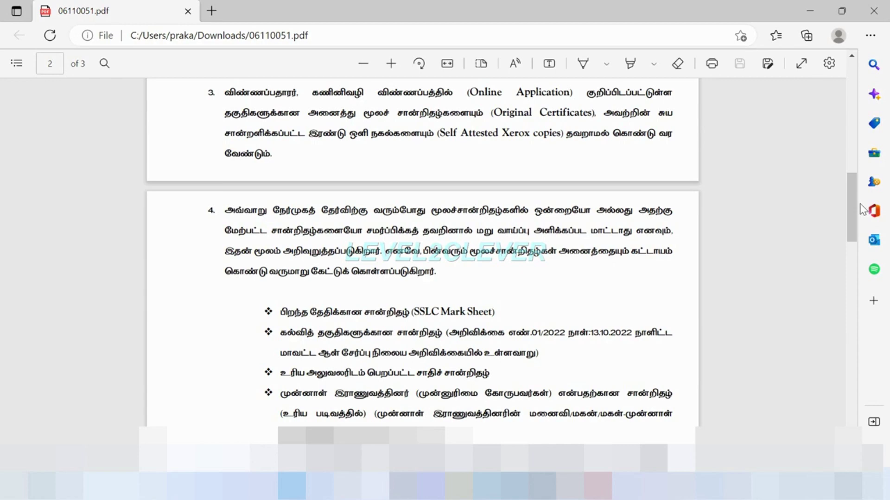
Scroll page 2 to show the certificates list down to the Destitute Widow entry.
click(852, 201)
drag(852, 201, 865, 226)
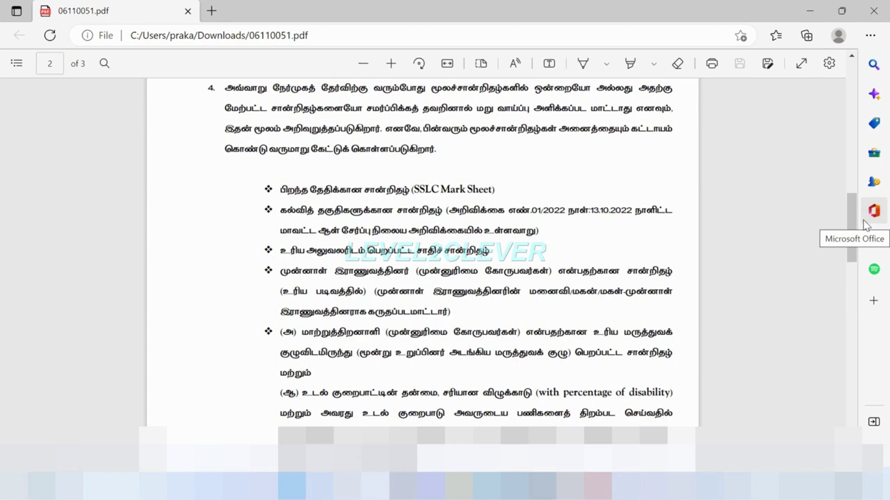
drag(852, 211, 855, 230)
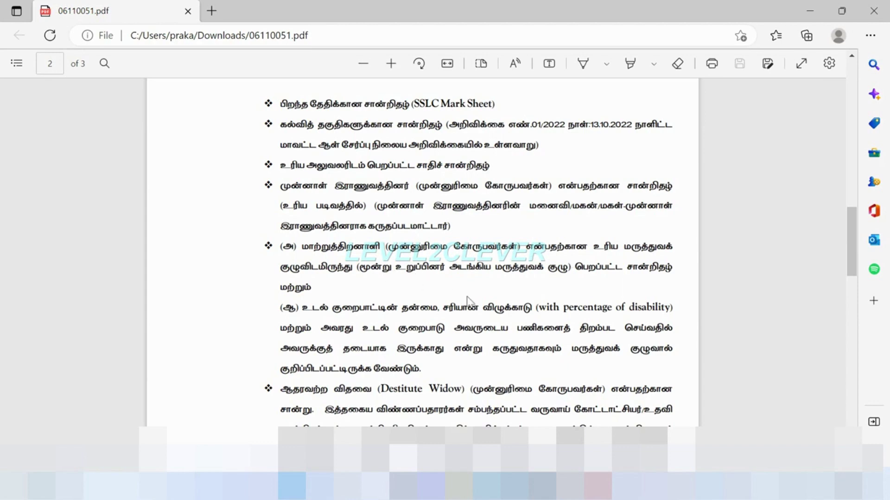
drag(850, 229, 860, 246)
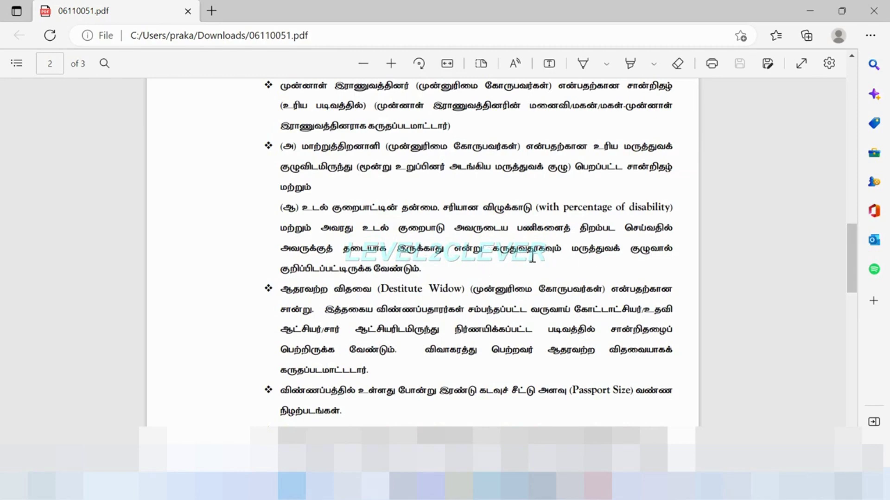
drag(855, 240, 864, 267)
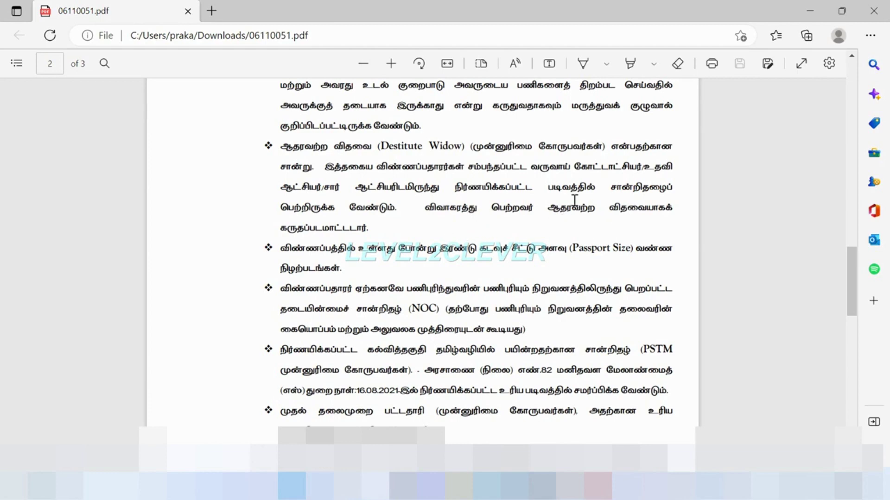
drag(851, 260, 857, 273)
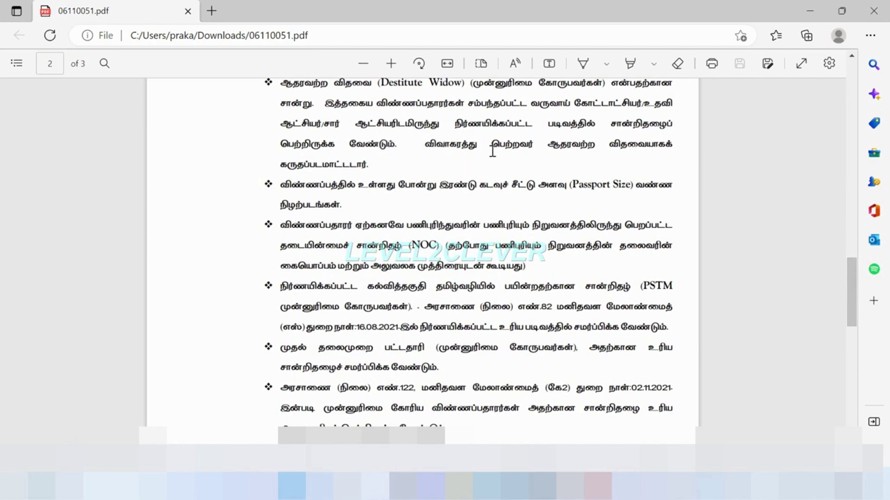
drag(849, 275, 858, 292)
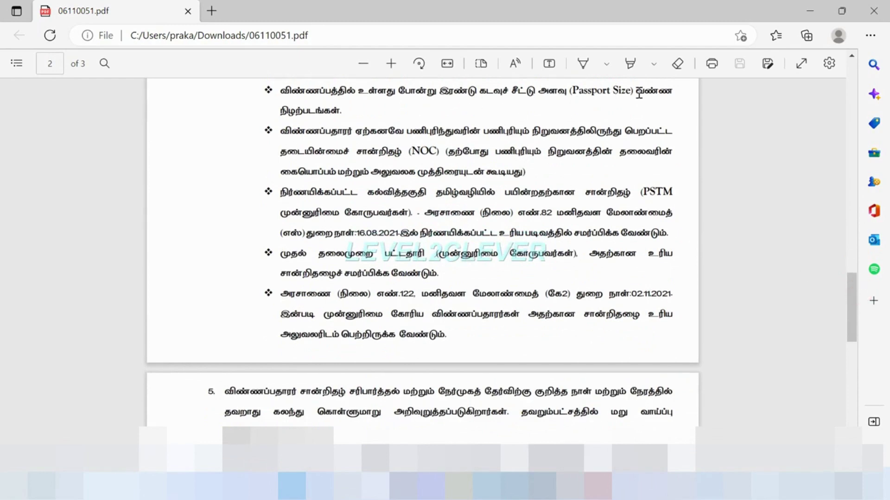
Scroll the PDF onto page 3 of 3 showing instructions 5 to 7.
click(851, 290)
drag(851, 290, 852, 292)
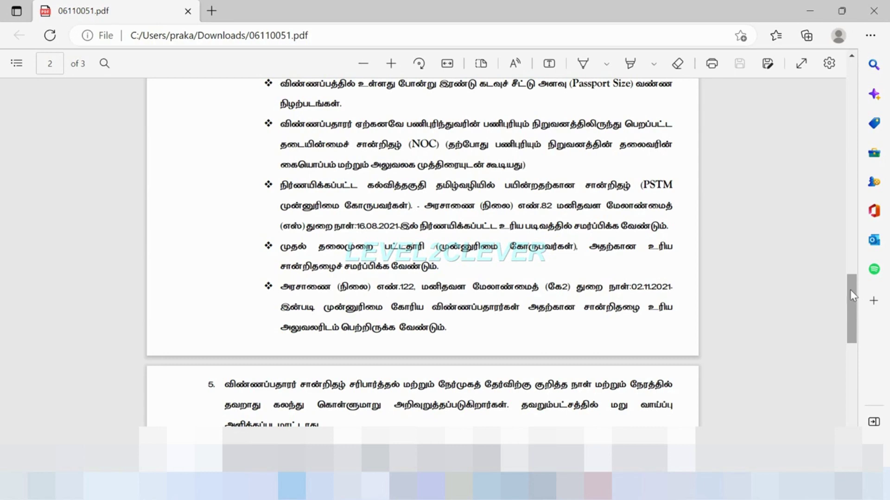
drag(850, 290, 861, 306)
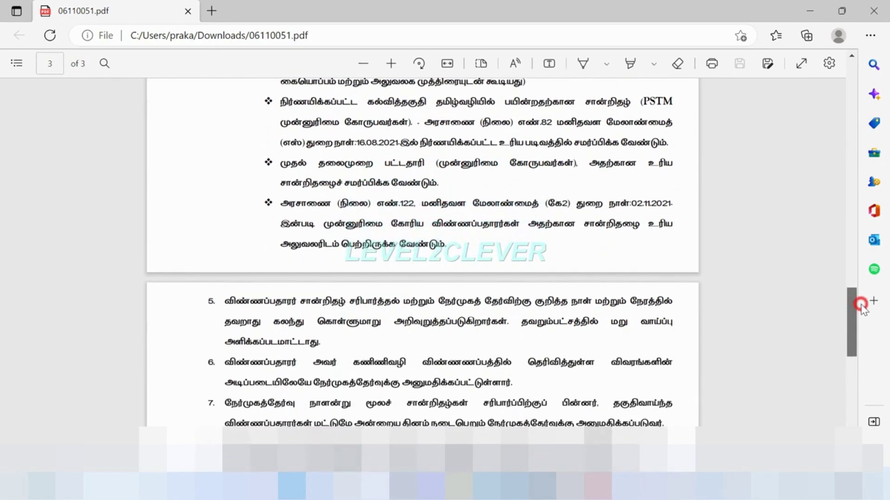